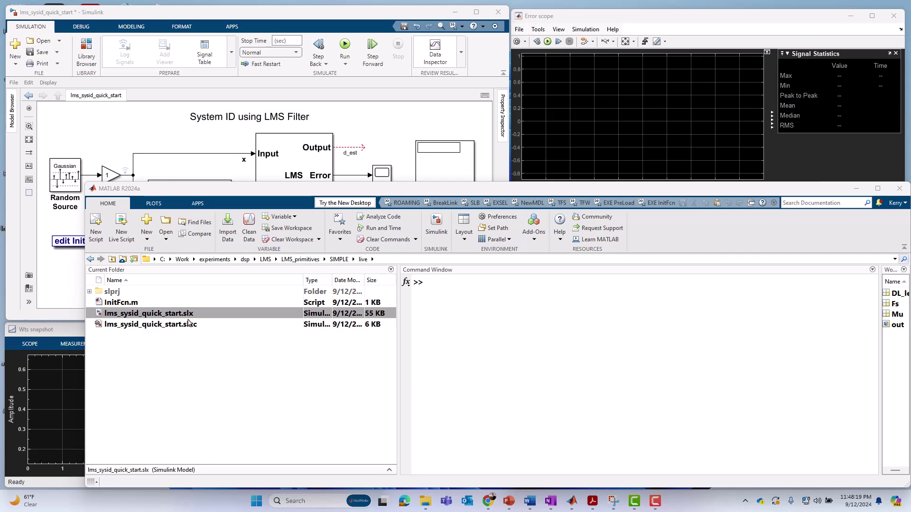
# Bring the LMS system-ID model forward and select its Unknown System block
pyautogui.click(115, 119)
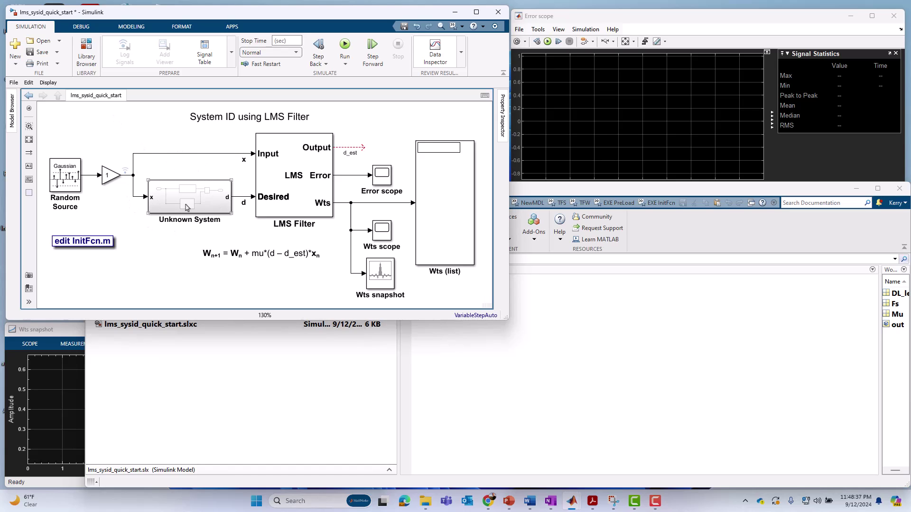
pyautogui.click(202, 205)
pyautogui.doubleClick(189, 203)
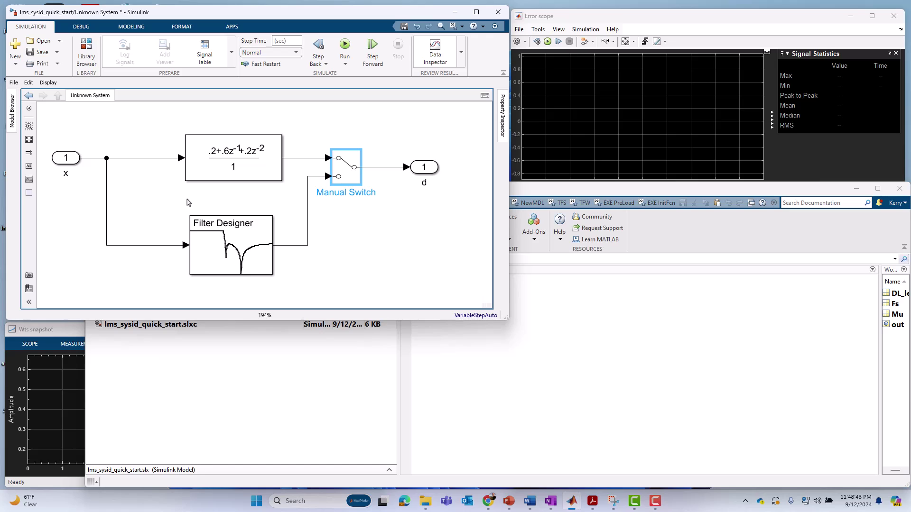
pyautogui.click(251, 271)
pyautogui.click(247, 162)
pyautogui.click(243, 212)
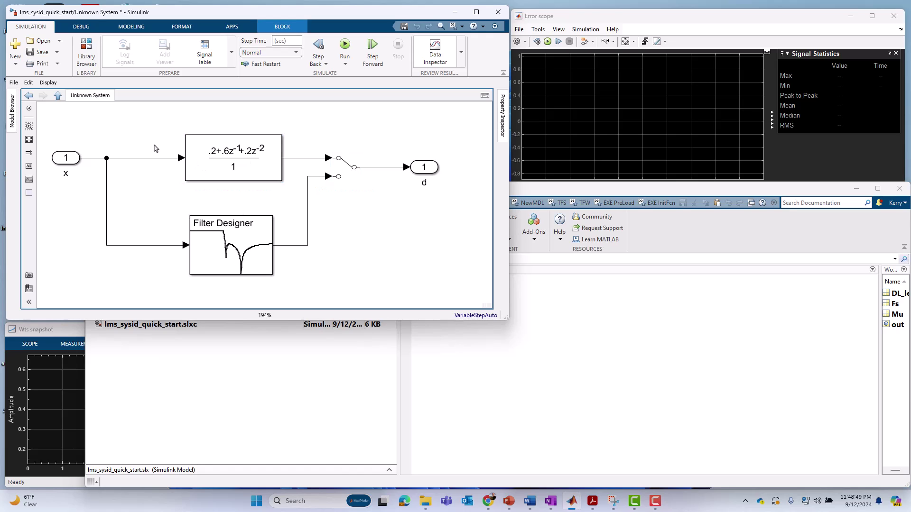
pyautogui.click(236, 166)
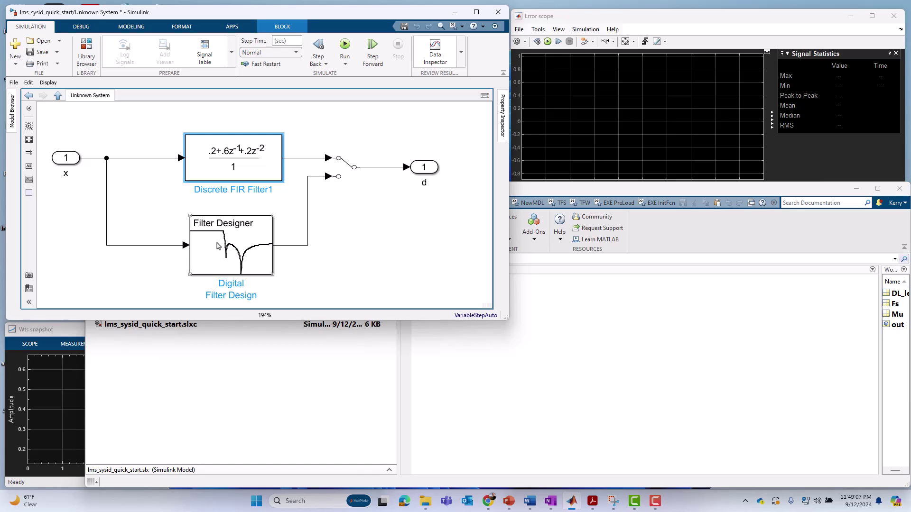
pyautogui.click(58, 96)
pyautogui.click(185, 198)
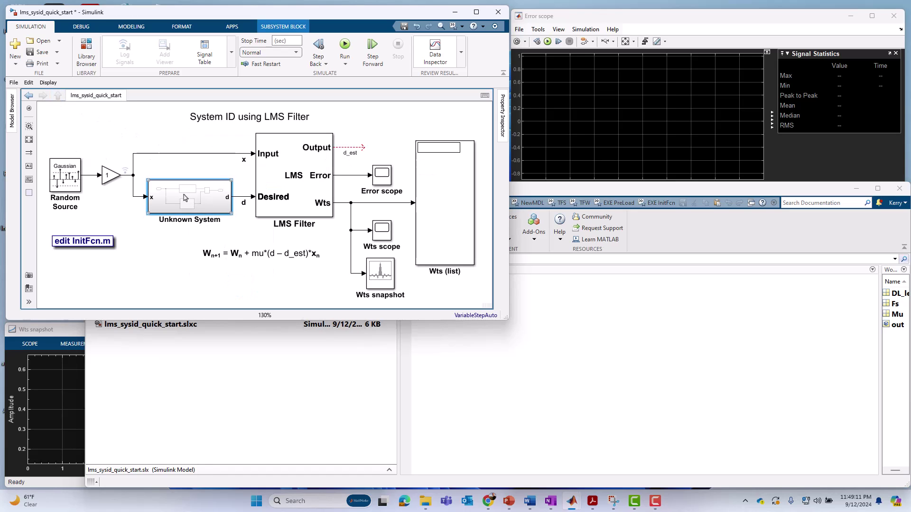
pyautogui.doubleClick(70, 175)
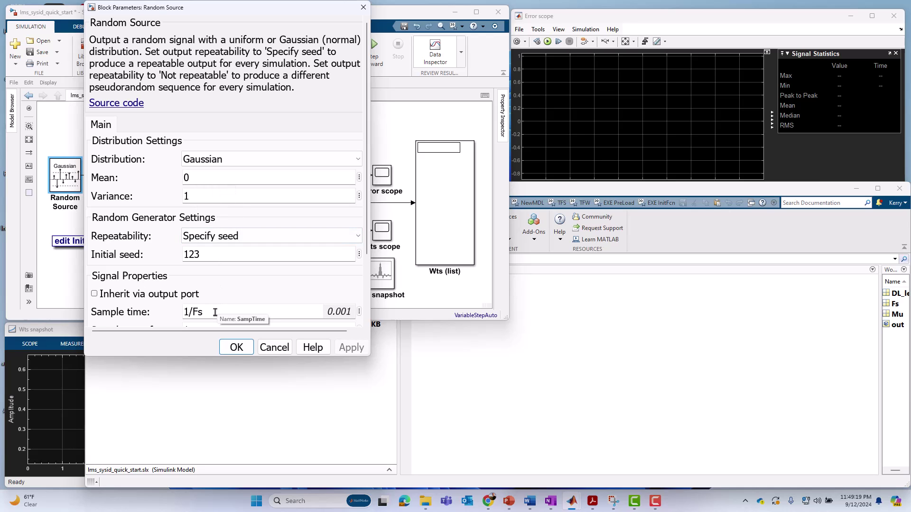
pyautogui.click(236, 348)
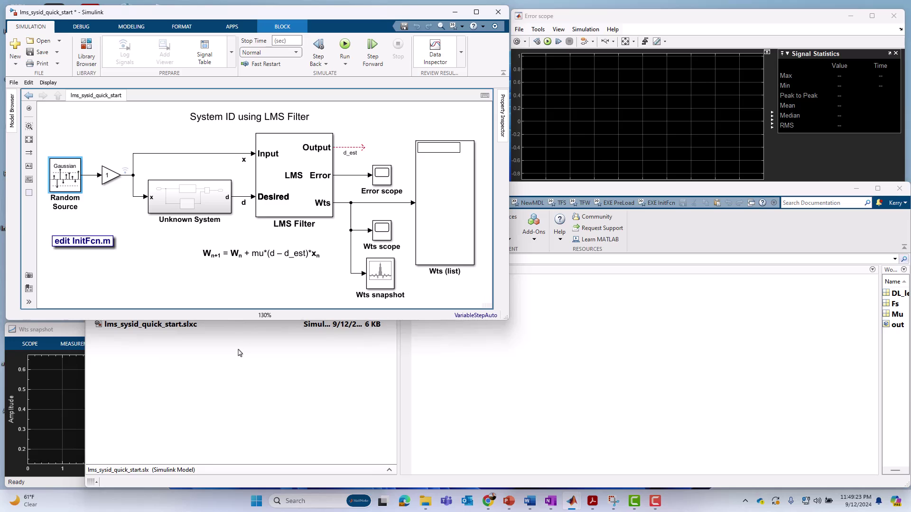
pyautogui.click(166, 154)
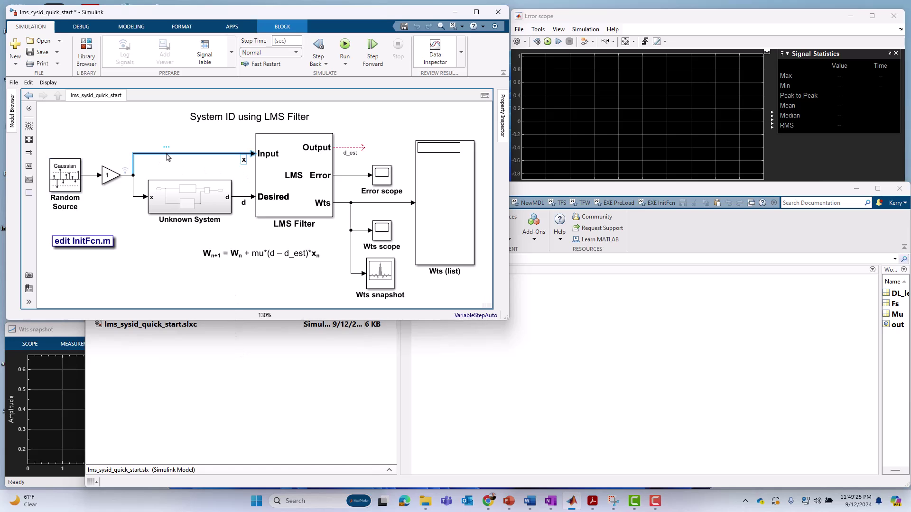
pyautogui.click(241, 198)
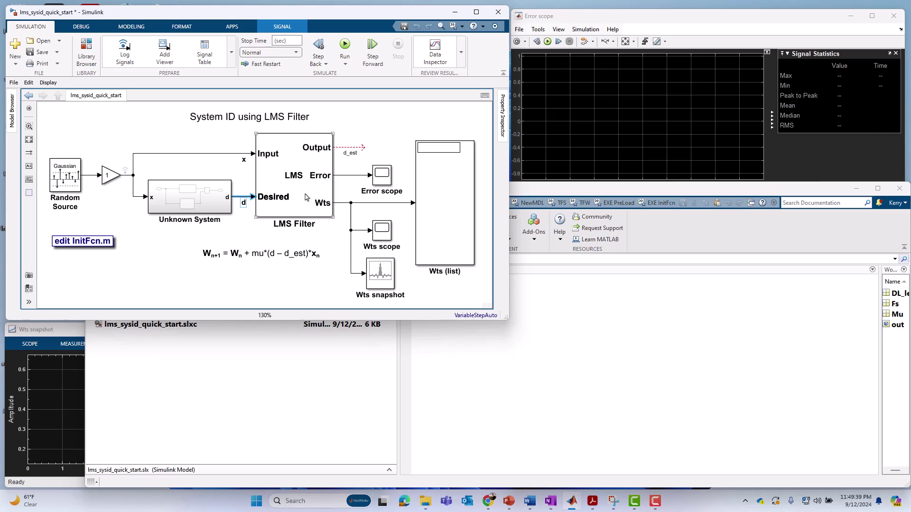
pyautogui.click(306, 198)
pyautogui.doubleClick(305, 197)
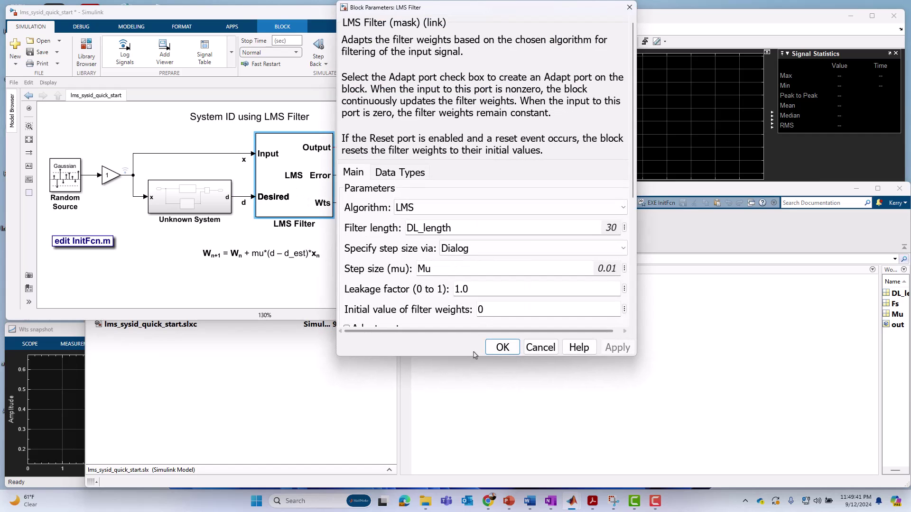
pyautogui.moveTo(469, 357); pyautogui.dragTo(482, 432)
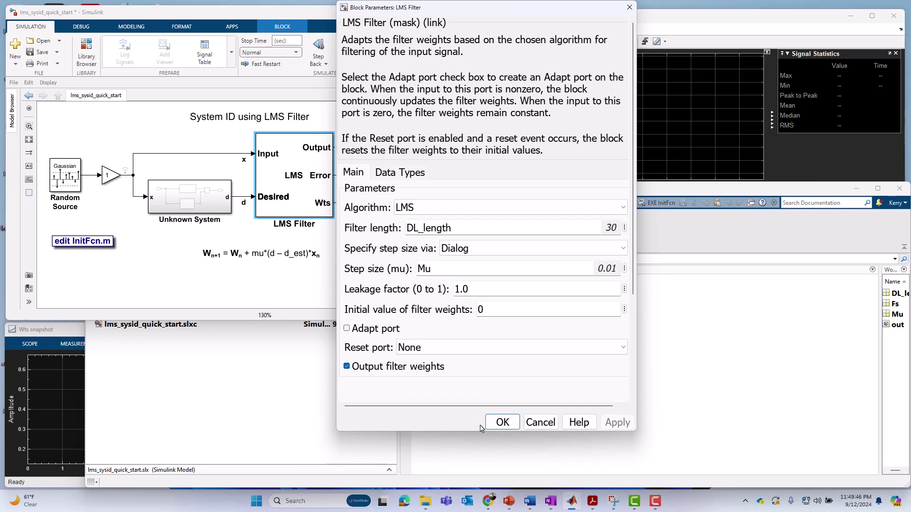
pyautogui.click(431, 212)
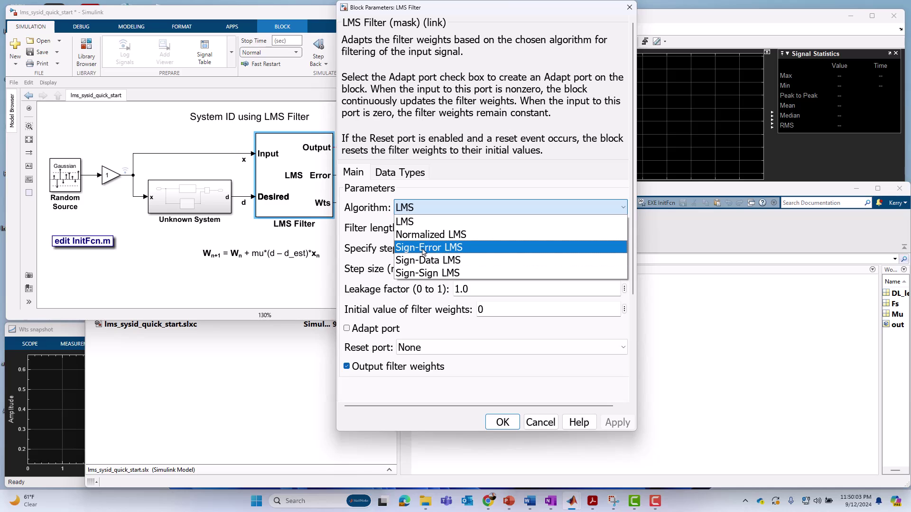
pyautogui.click(371, 223)
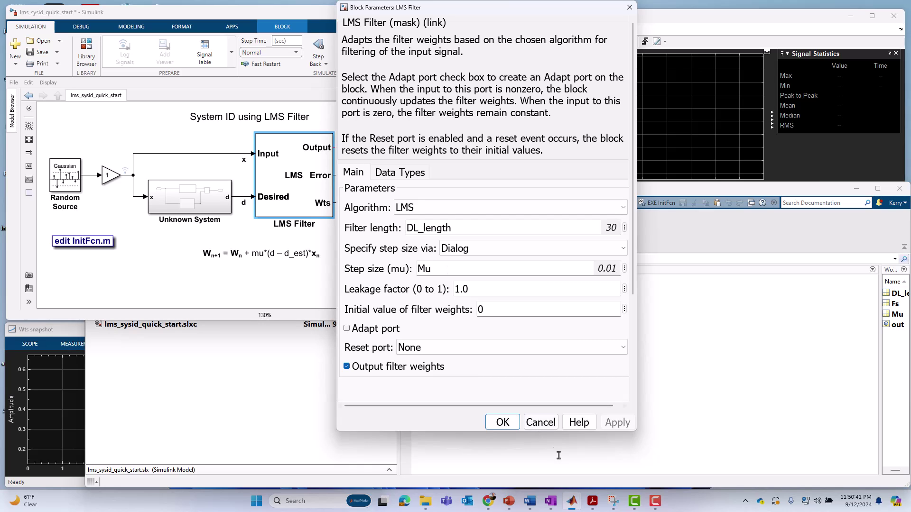
pyautogui.click(510, 428)
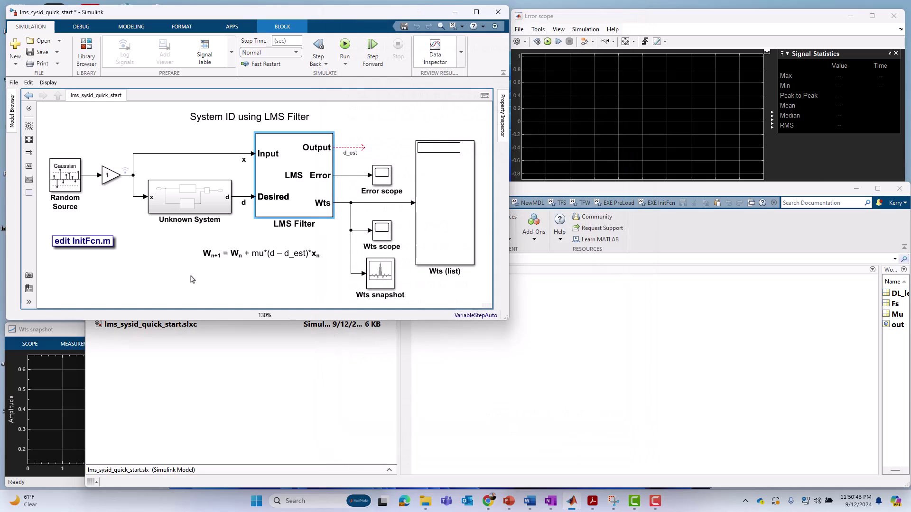
# Run InitFcn.m to define DL_length, then confirm the LMS Filter length uses DL_length
pyautogui.click(90, 244)
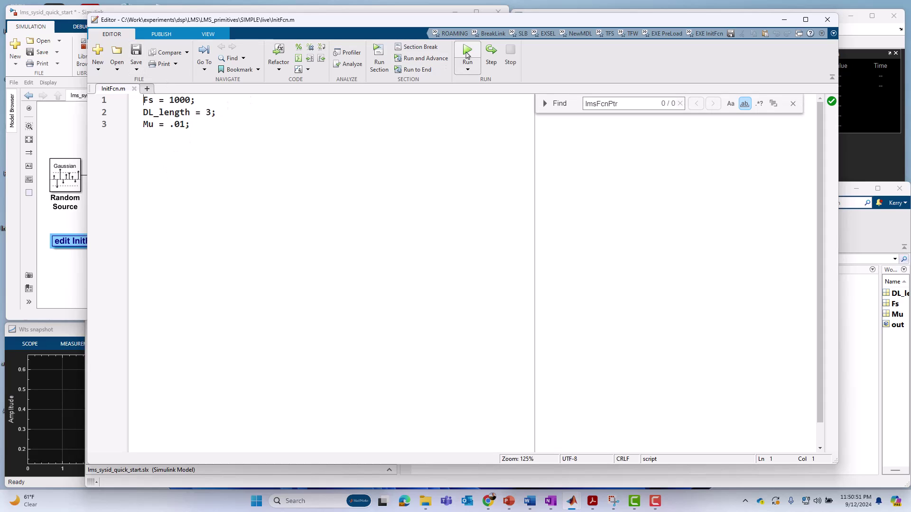
pyautogui.click(784, 21)
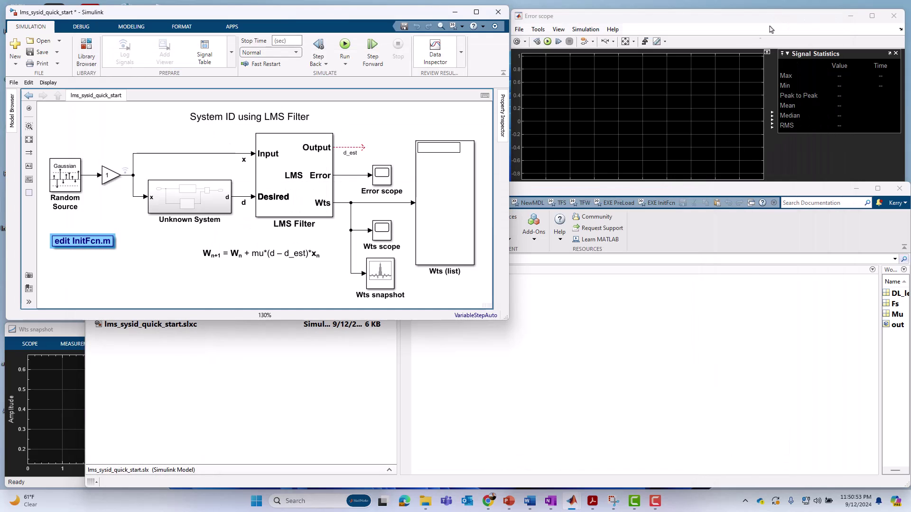
pyautogui.doubleClick(299, 186)
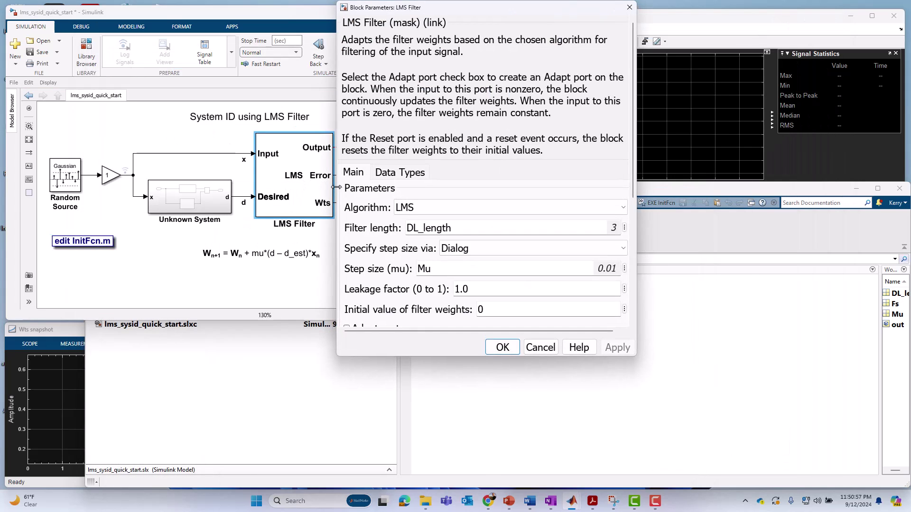
pyautogui.doubleClick(454, 228)
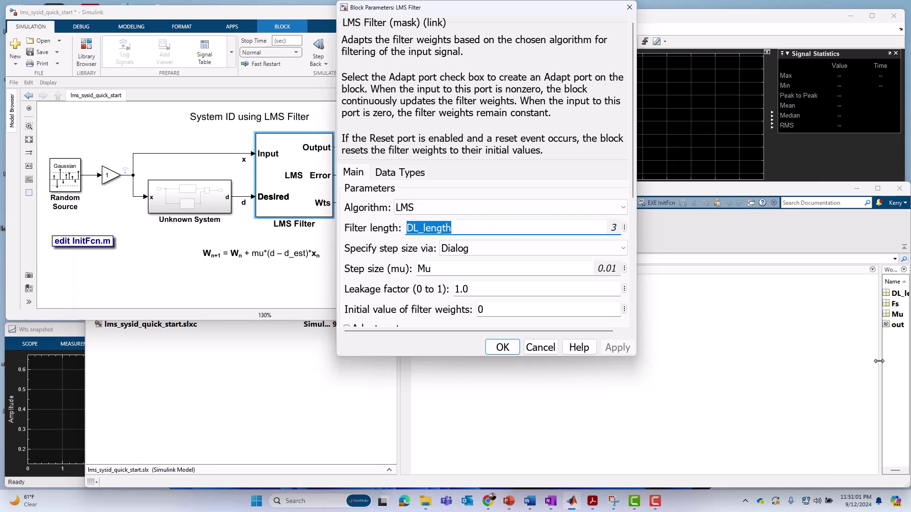
pyautogui.click(828, 361)
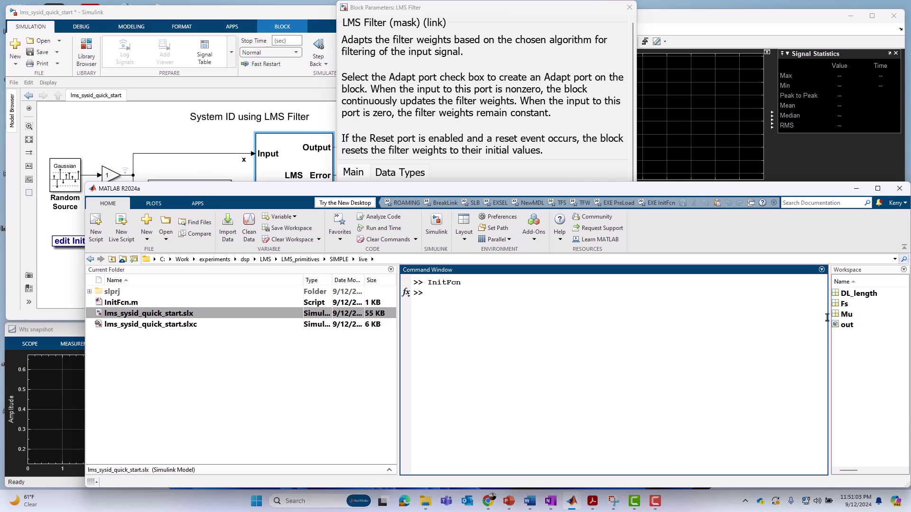
pyautogui.moveTo(830, 315)
pyautogui.mouseDown()
pyautogui.moveTo(766, 310)
pyautogui.moveTo(820, 312)
pyautogui.mouseUp()
pyautogui.click(543, 182)
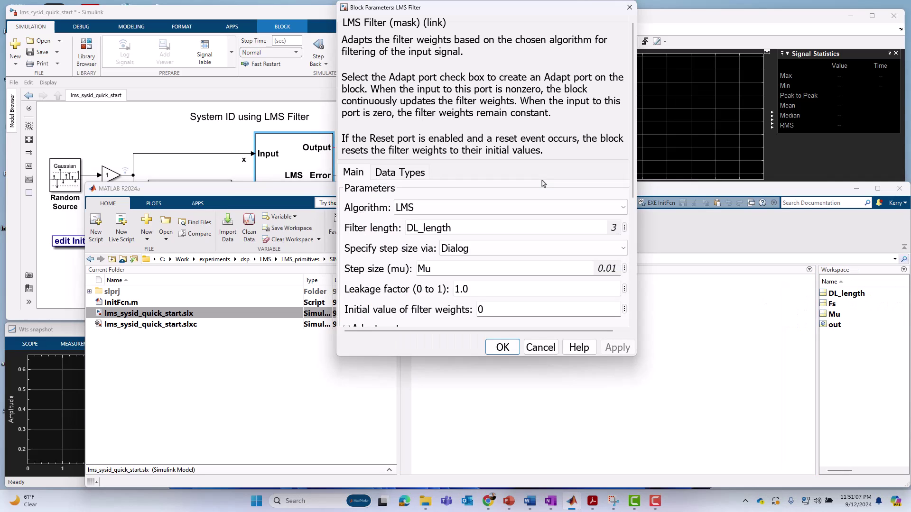
pyautogui.click(501, 348)
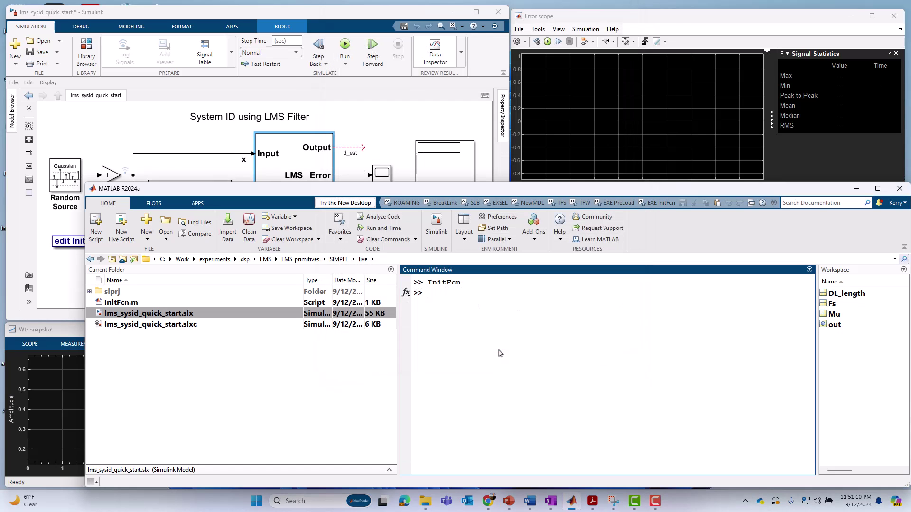
pyautogui.click(383, 140)
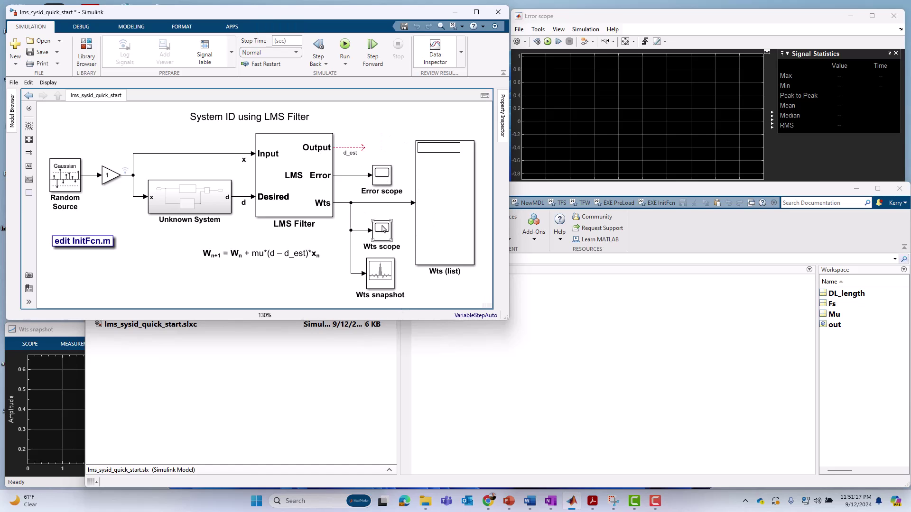
pyautogui.click(439, 230)
pyautogui.click(386, 180)
pyautogui.click(383, 232)
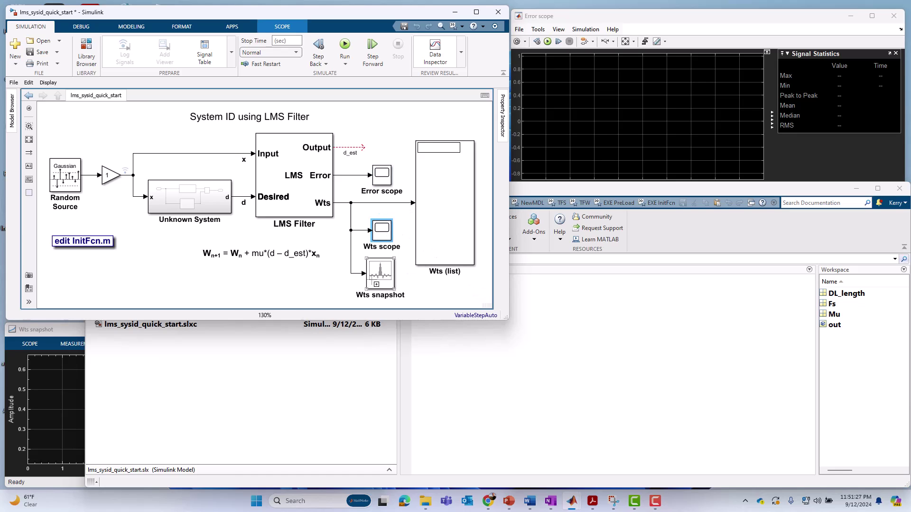
pyautogui.click(437, 257)
pyautogui.click(387, 279)
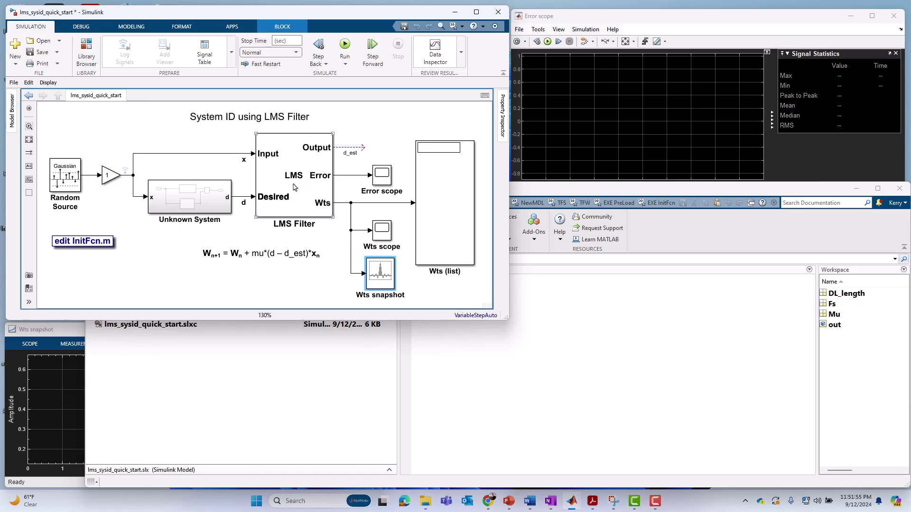
pyautogui.click(201, 195)
pyautogui.doubleClick(187, 192)
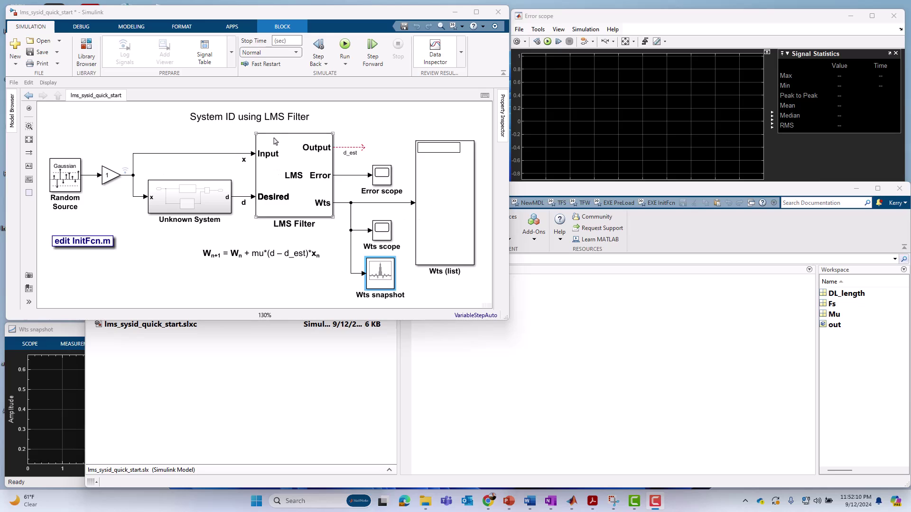
pyautogui.click(302, 190)
pyautogui.click(332, 155)
pyautogui.click(352, 159)
pyautogui.click(280, 254)
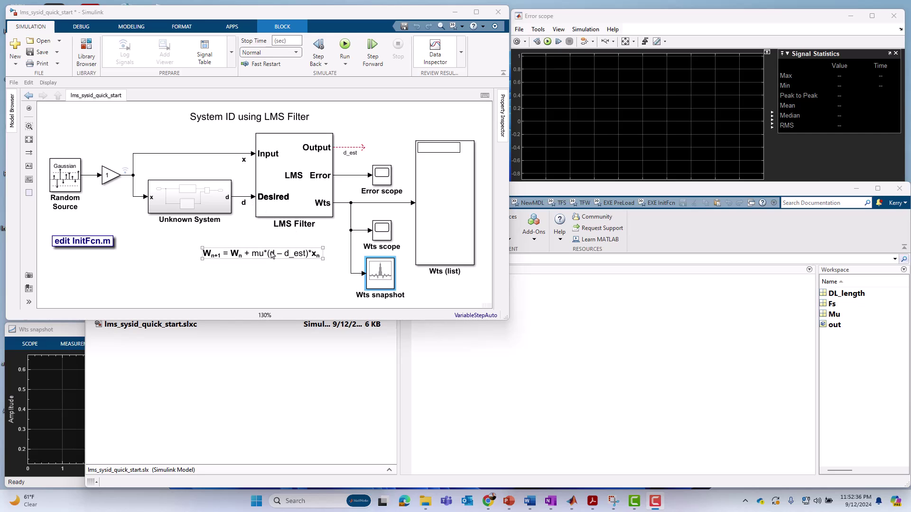
pyautogui.click(316, 260)
# Set the simulation stop time to 1 and run the model
pyautogui.click(342, 46)
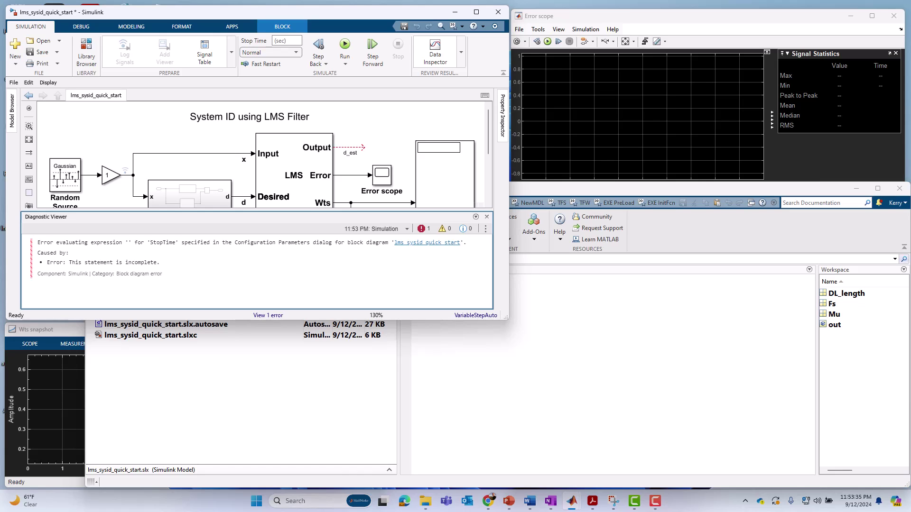
pyautogui.click(285, 42)
pyautogui.write('1')
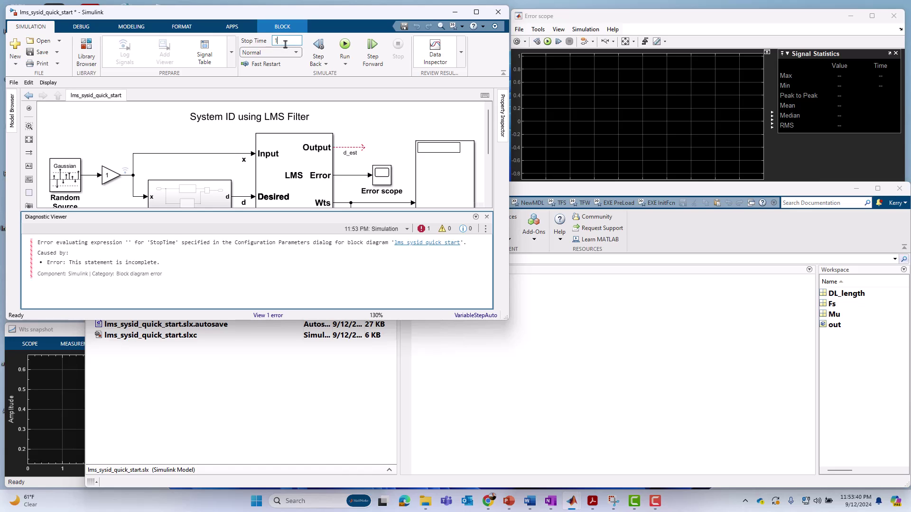
pyautogui.click(345, 44)
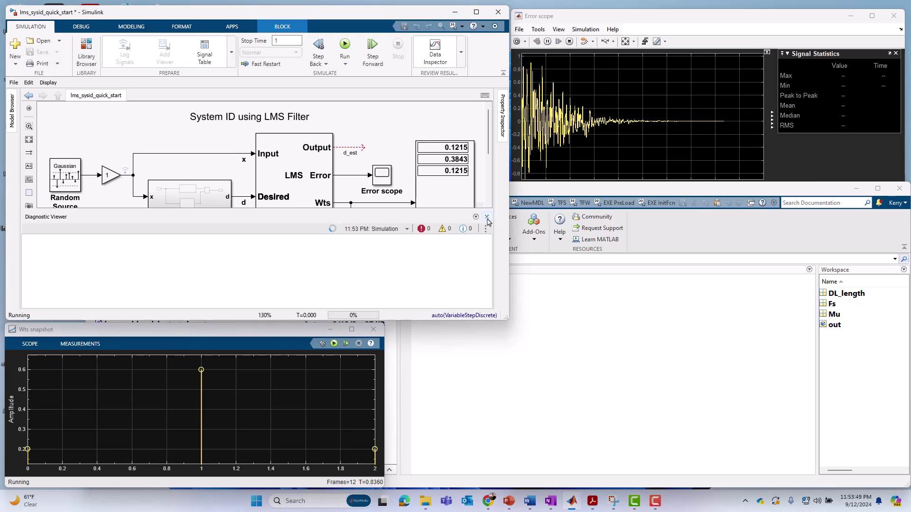
# Close the Diagnostic Viewer and move MATLAB aside to reveal the Wts scope
pyautogui.click(487, 218)
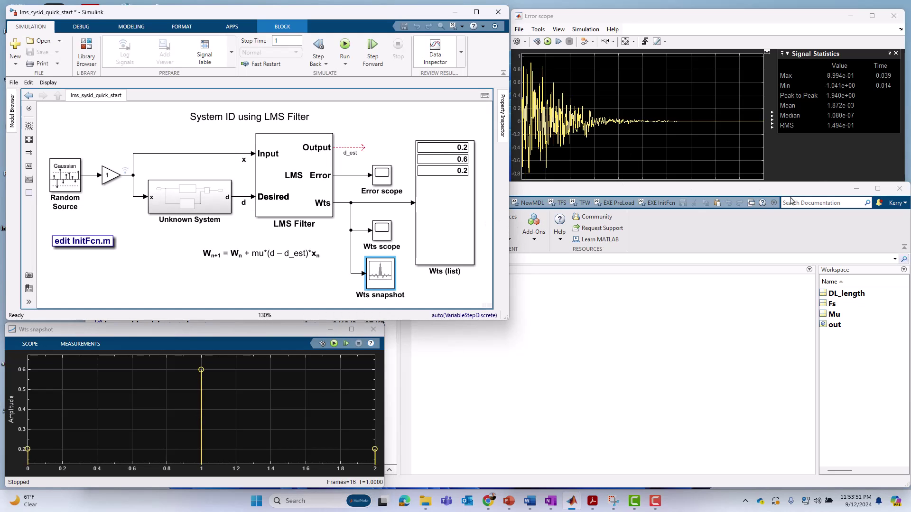
pyautogui.click(857, 189)
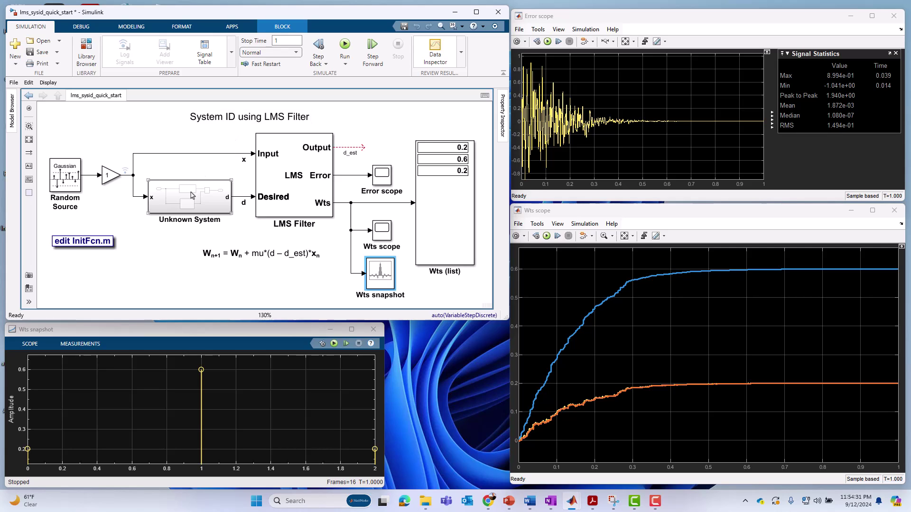
# Inside Unknown System, flip the Manual Switch to the Filter Designer path and open that block
pyautogui.doubleClick(191, 195)
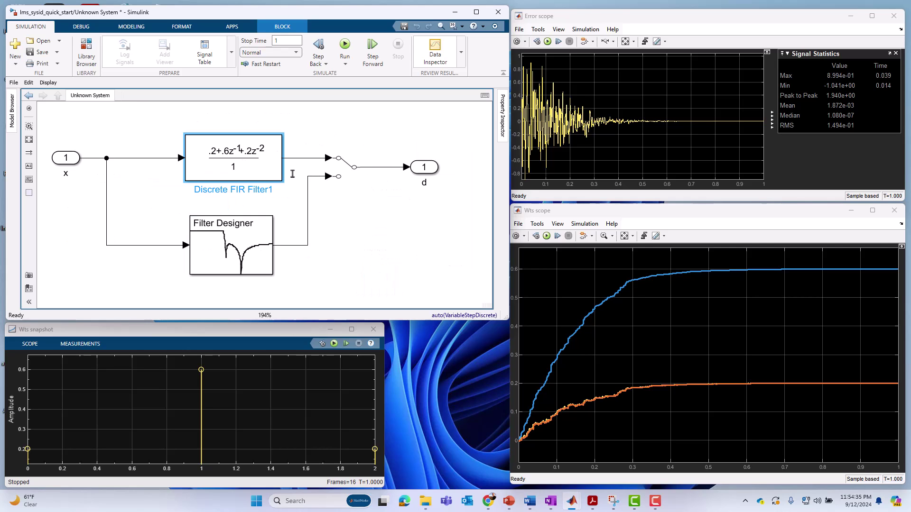
pyautogui.doubleClick(346, 170)
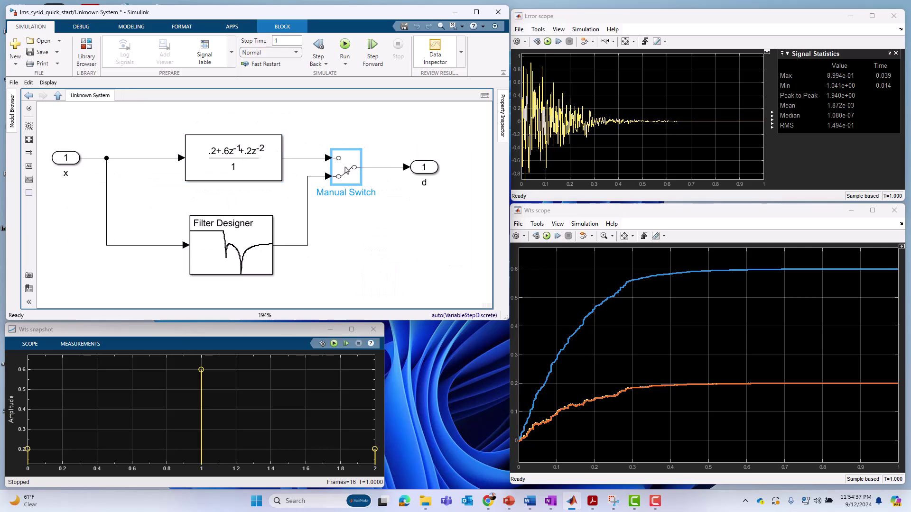
pyautogui.click(231, 255)
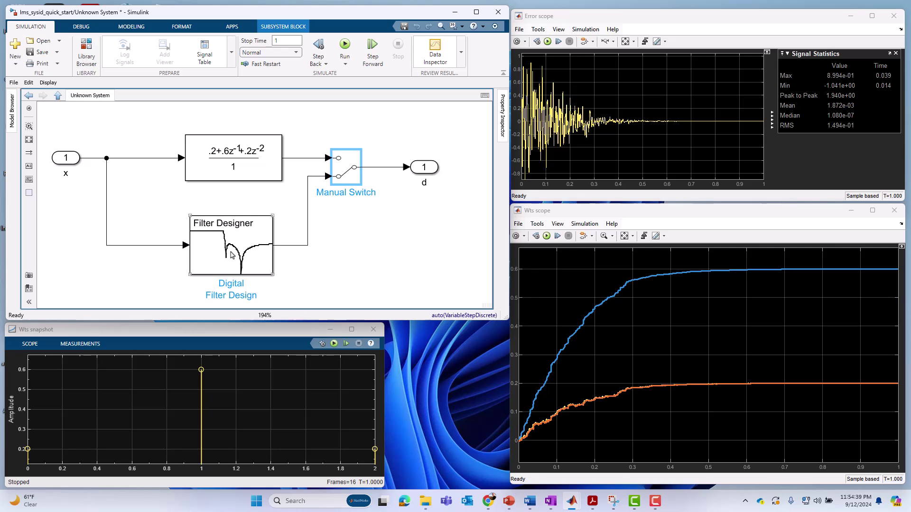
pyautogui.doubleClick(231, 254)
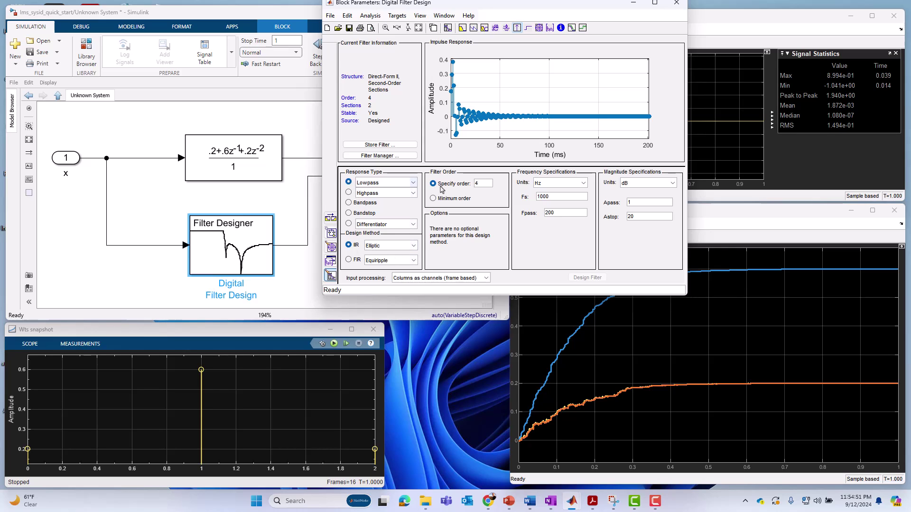
# Review the elliptic lowpass (Fs 1000, Astop 20) and display its magnitude response
pyautogui.click(555, 198)
pyautogui.click(643, 216)
pyautogui.click(374, 17)
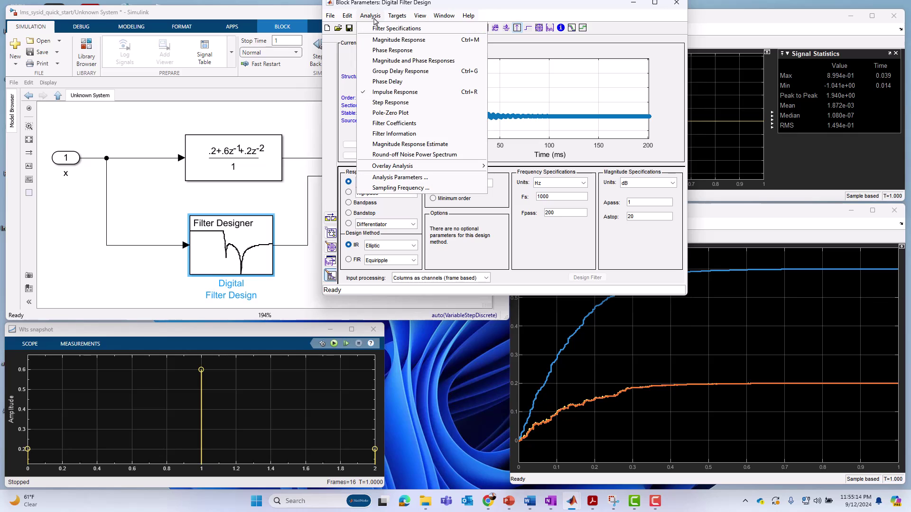
pyautogui.click(402, 41)
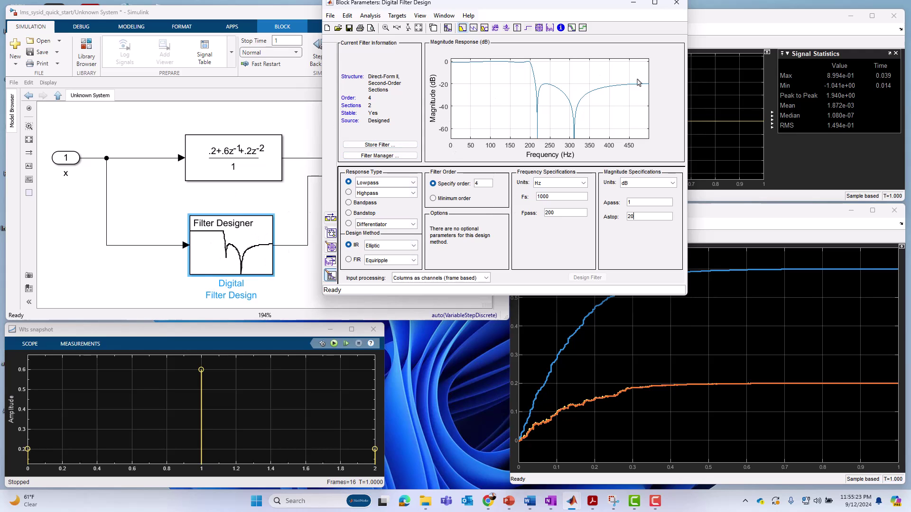
pyautogui.click(371, 19)
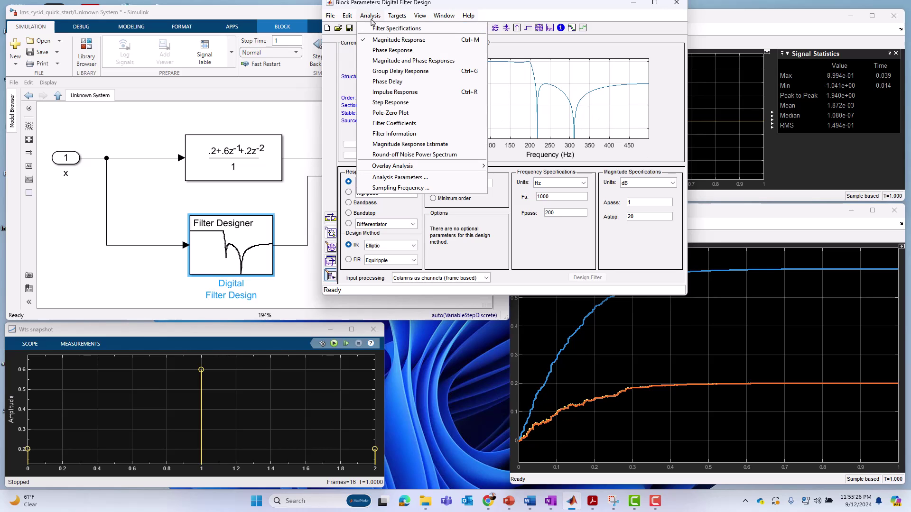
pyautogui.click(480, 11)
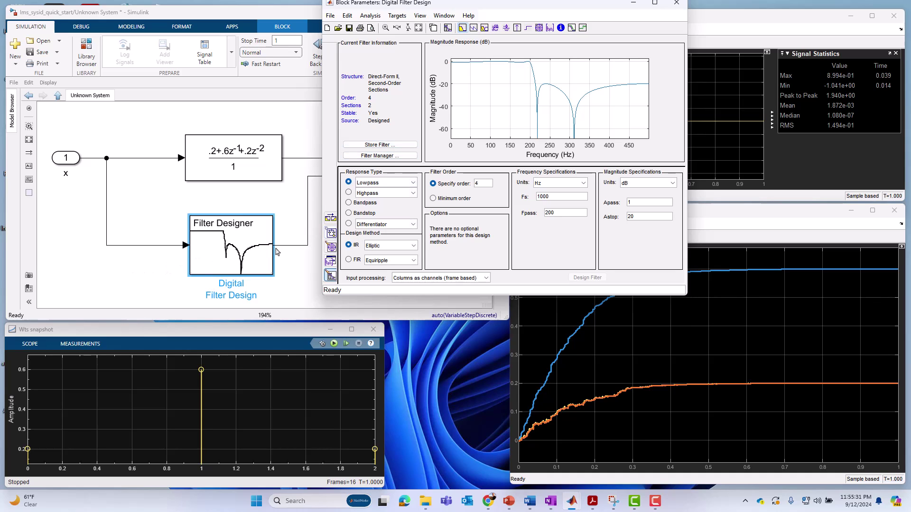
pyautogui.click(134, 271)
# Rerun the top-level model with the 3-tap LMS Filter and reveal the Error and Wts scopes
pyautogui.click(135, 270)
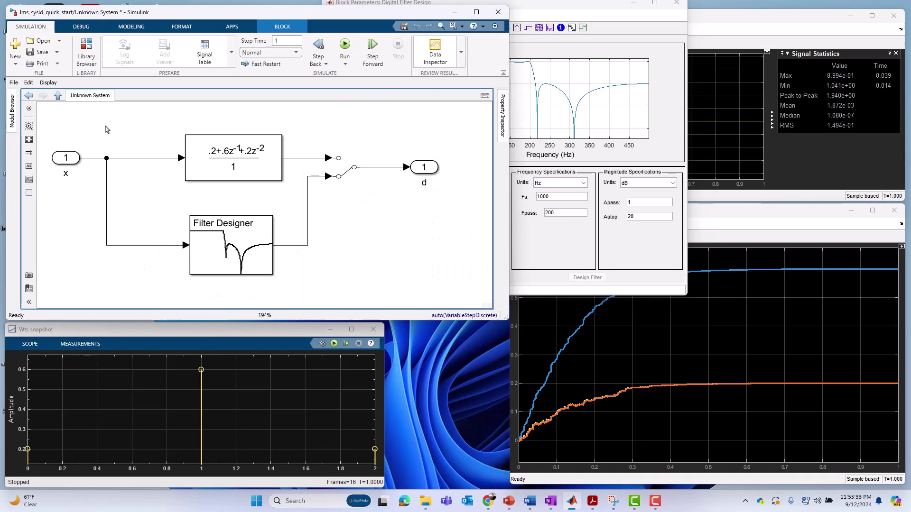
pyautogui.click(58, 97)
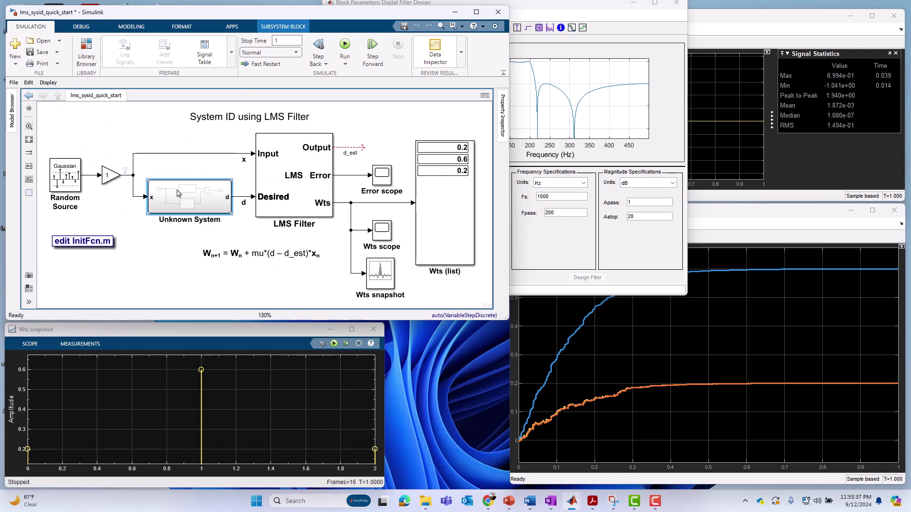
pyautogui.click(286, 188)
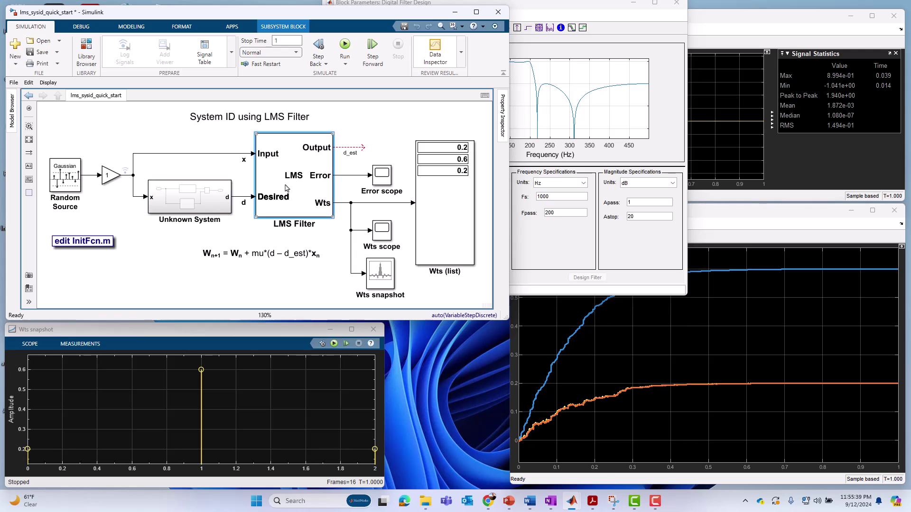
pyautogui.doubleClick(286, 188)
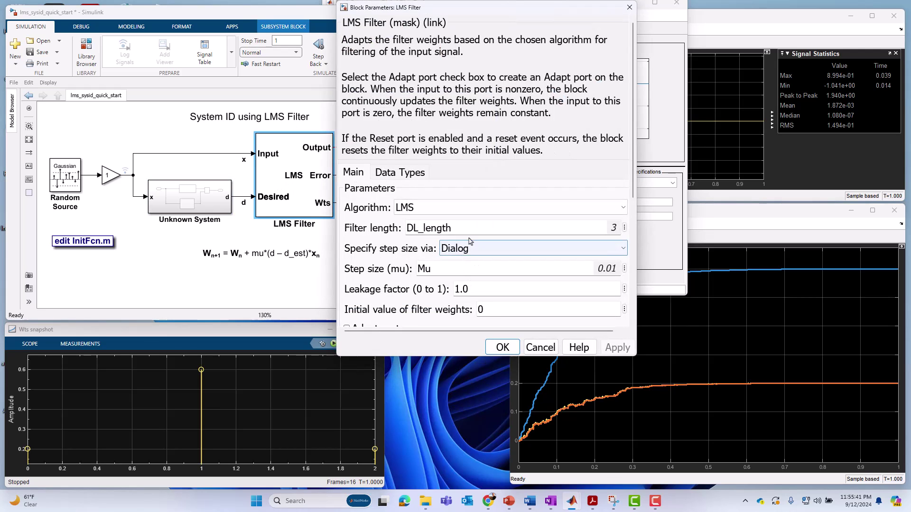
pyautogui.click(507, 349)
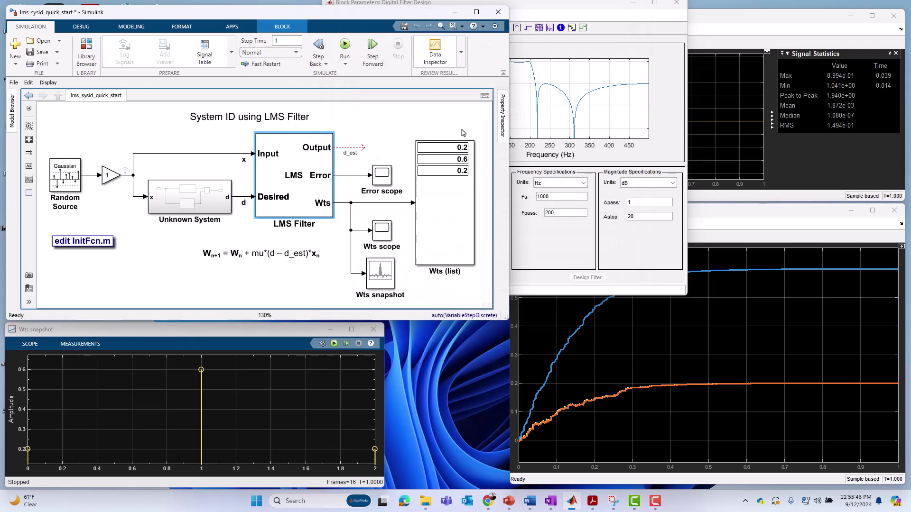
pyautogui.click(345, 45)
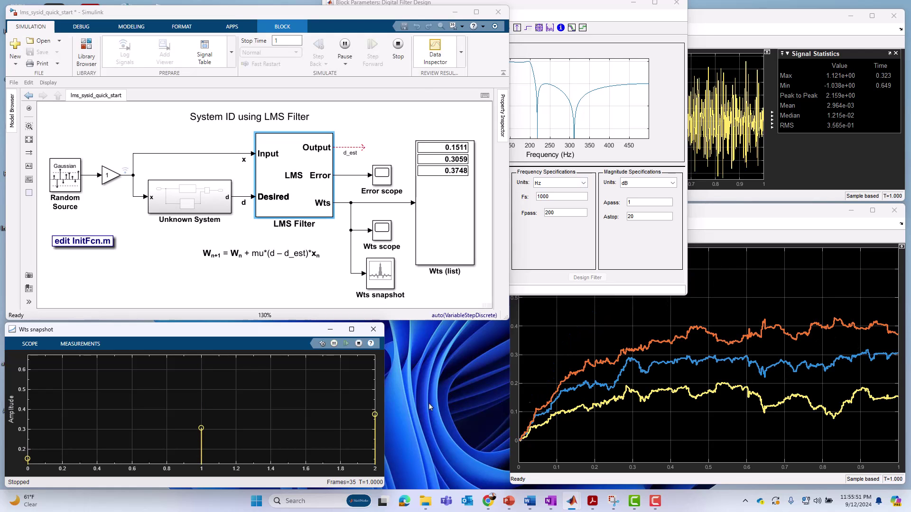
pyautogui.click(634, 3)
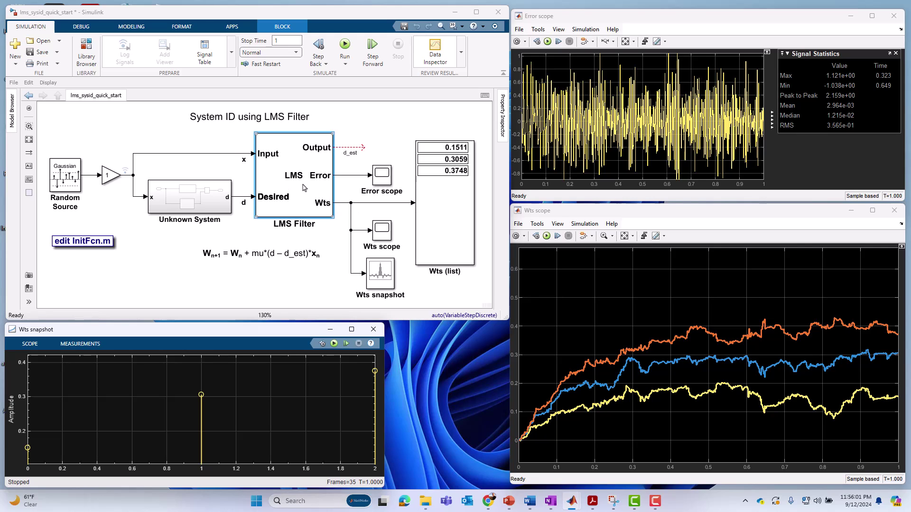
# Change DL_length from 3 to 30 in InitFcn.m and close the Editor
pyautogui.click(78, 245)
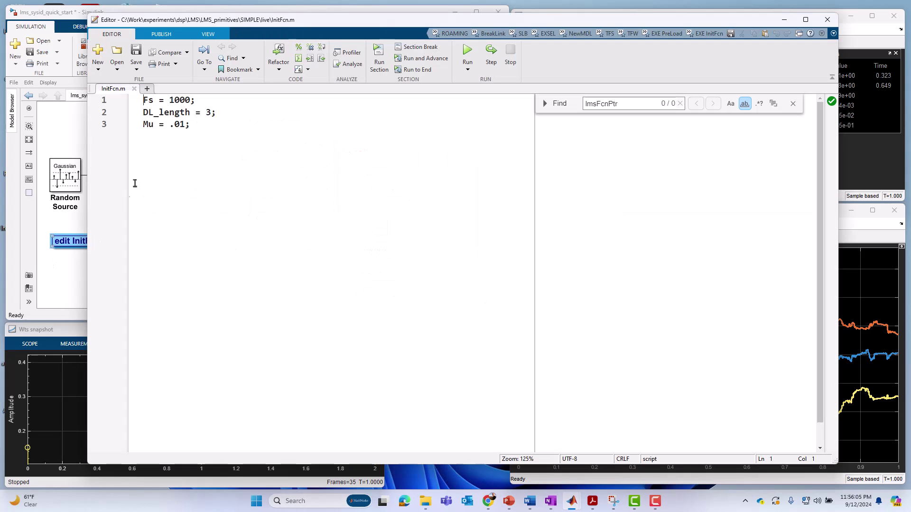
pyautogui.click(208, 112)
pyautogui.write('0')
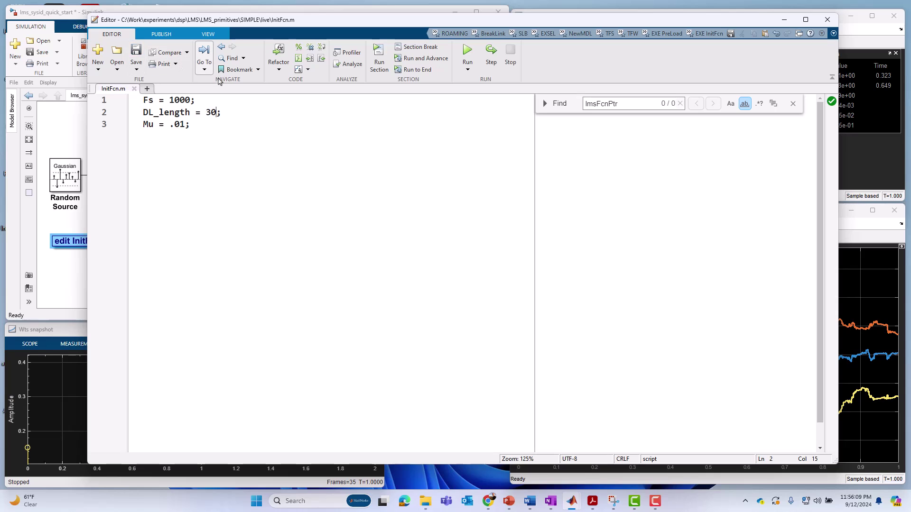
pyautogui.click(826, 10)
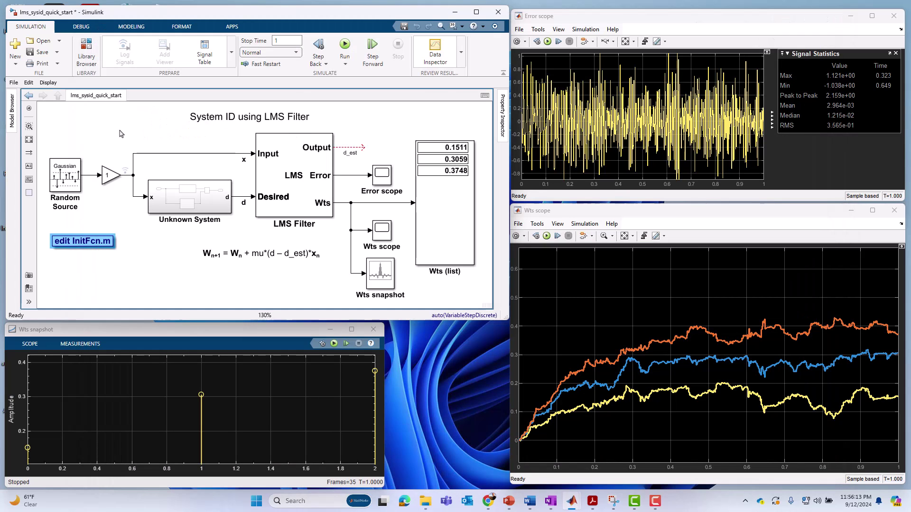
# Rerun the simulation so the 30-tap LMS filter estimates its weights
pyautogui.click(119, 134)
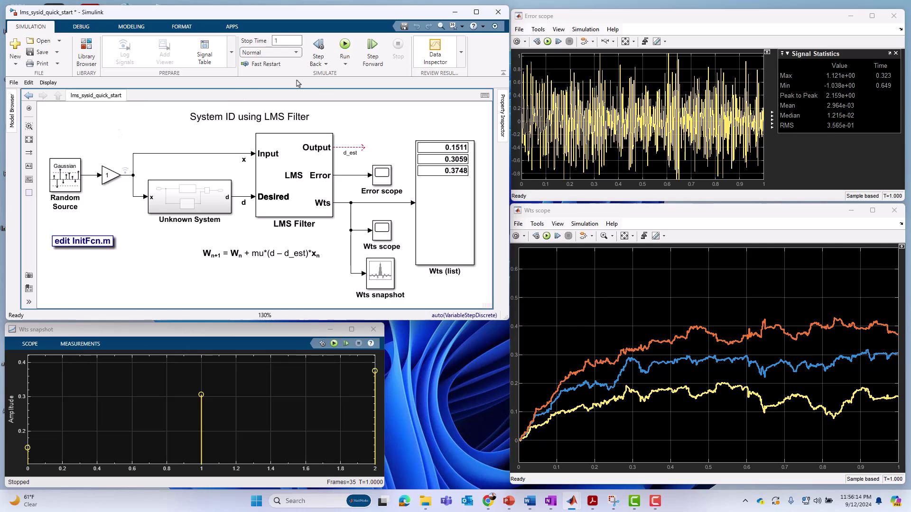
pyautogui.click(345, 45)
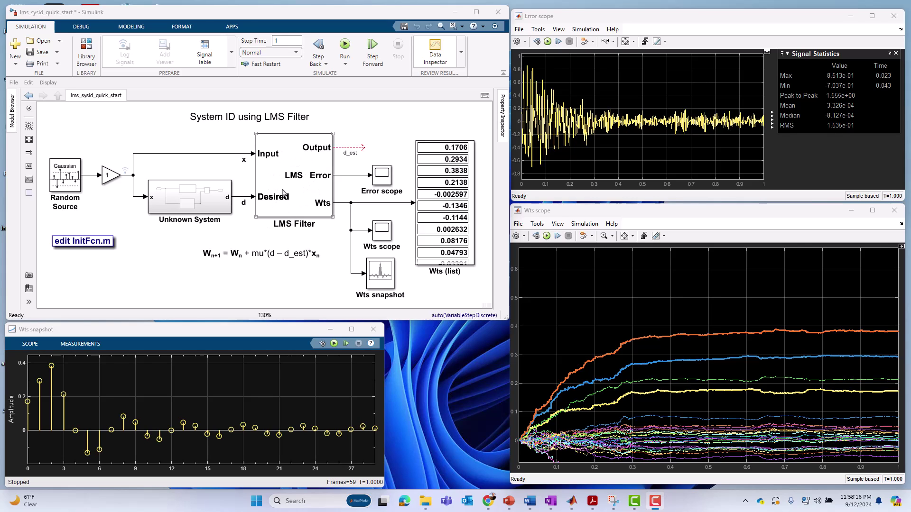
# Select the Unknown System and LMS Filter blocks to inspect them
pyautogui.click(227, 207)
pyautogui.click(313, 194)
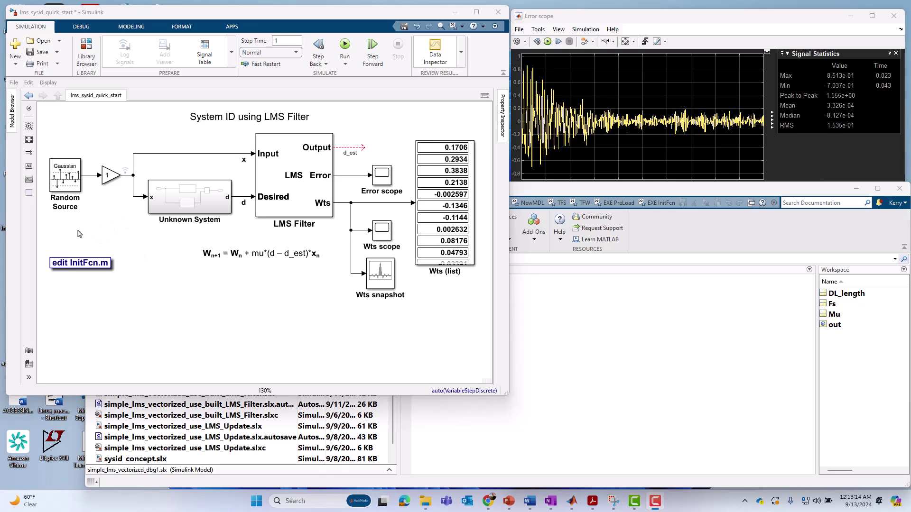
# Insert a Discrete Impulse block below Random Source via Quick Insert search 'impu'
pyautogui.click(190, 211)
pyautogui.click(224, 175)
pyautogui.click(80, 223)
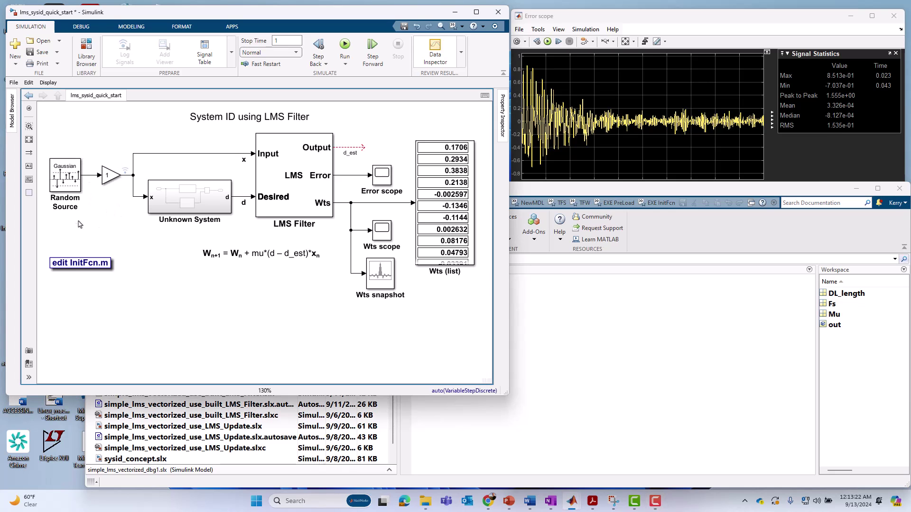
pyautogui.doubleClick(80, 223)
pyautogui.write('impulse')
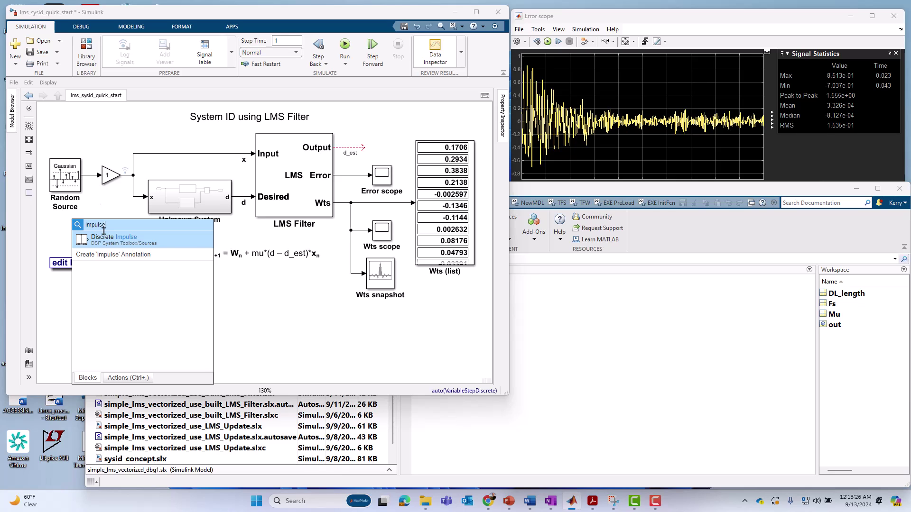
pyautogui.click(104, 242)
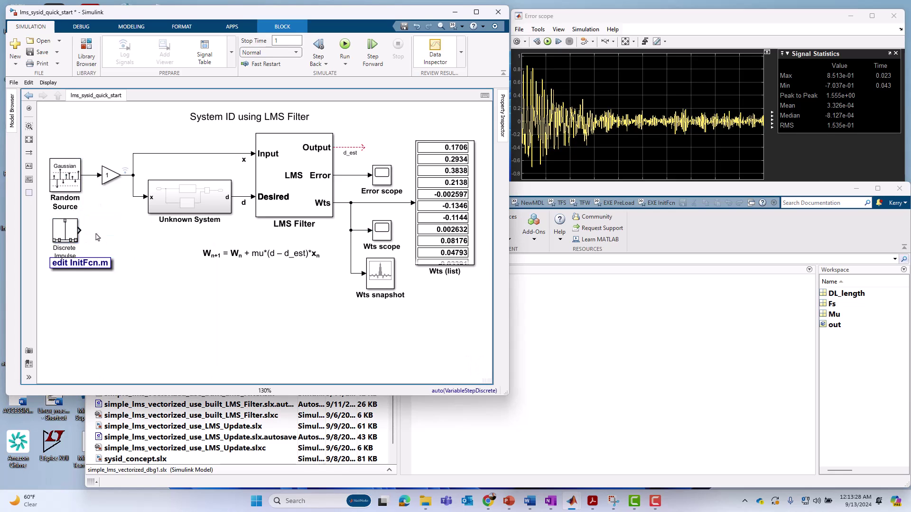
# Replace the Random Source line with a connection from Discrete Impulse to the gain input
pyautogui.click(86, 226)
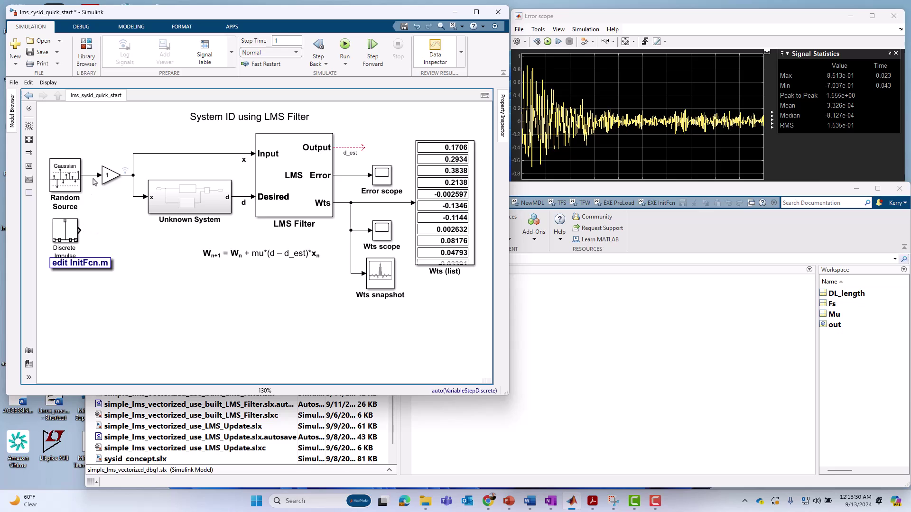
pyautogui.click(94, 176)
pyautogui.press('Delete')
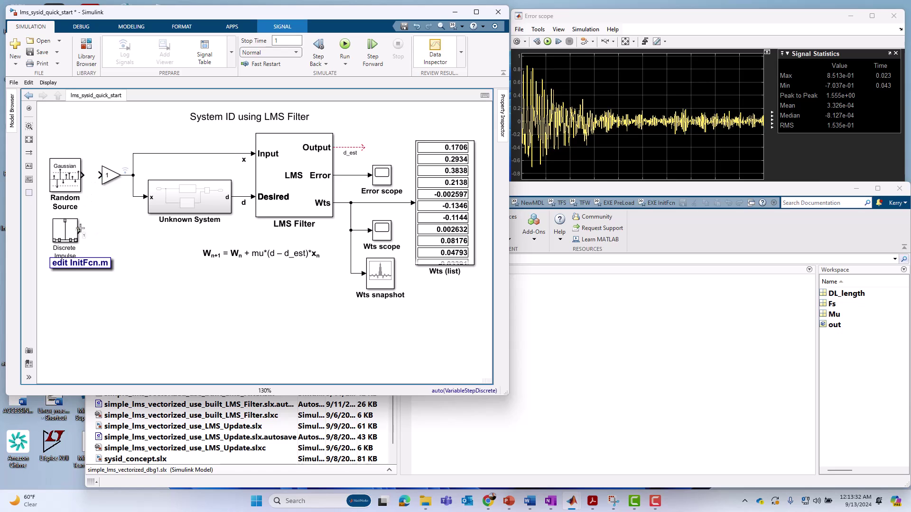
pyautogui.moveTo(81, 228); pyautogui.dragTo(101, 176)
# Move the edit InitFcn.m annotation below the Discrete Impulse block
pyautogui.click(67, 233)
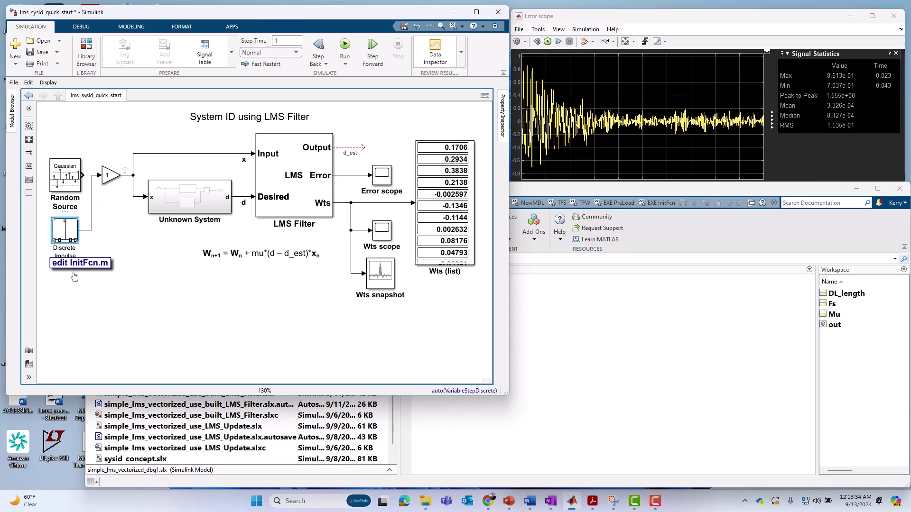
pyautogui.moveTo(75, 277); pyautogui.dragTo(74, 274)
pyautogui.click(133, 260)
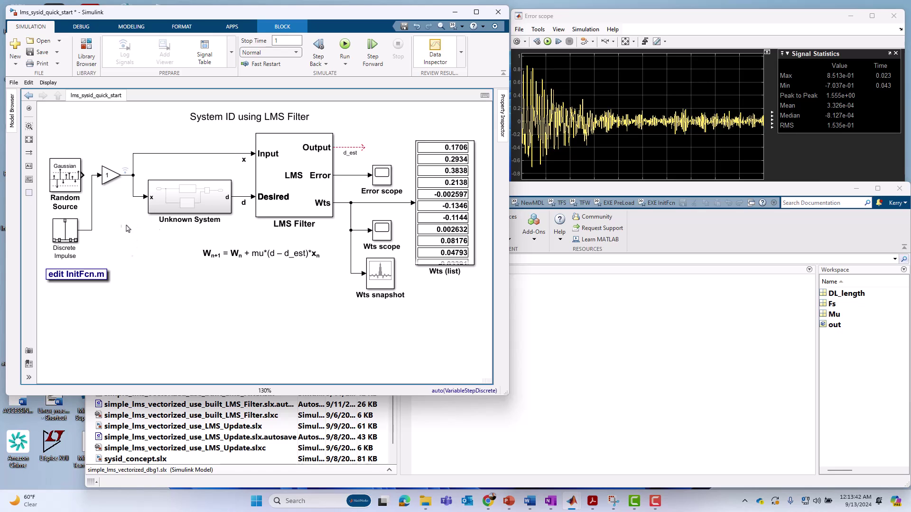
pyautogui.click(180, 212)
pyautogui.click(82, 237)
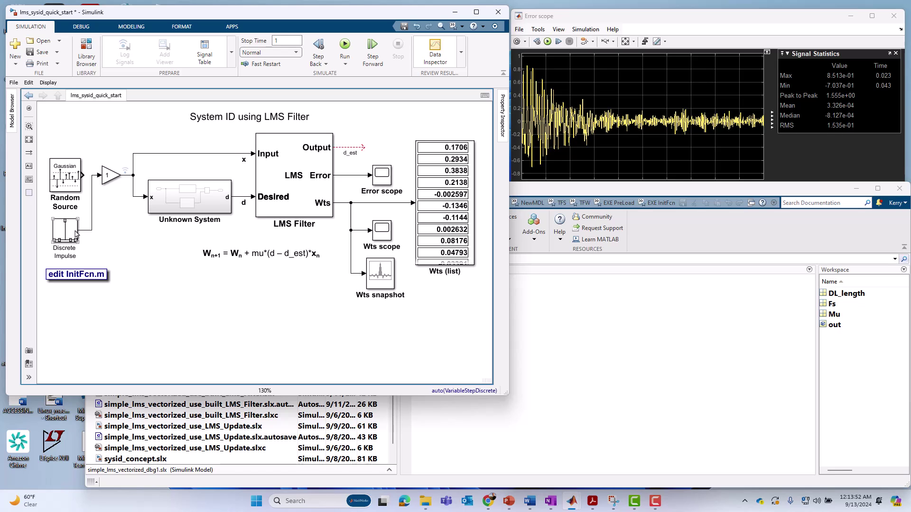
pyautogui.click(202, 199)
pyautogui.click(71, 239)
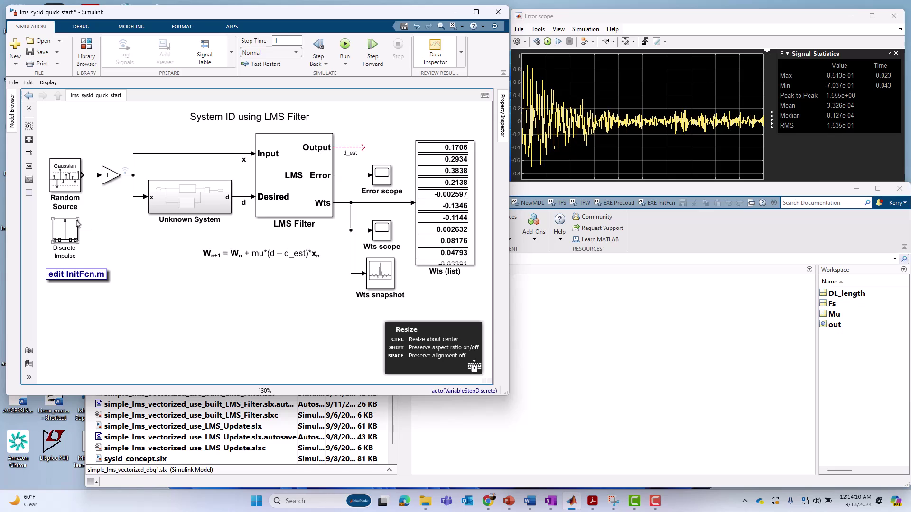
pyautogui.click(208, 200)
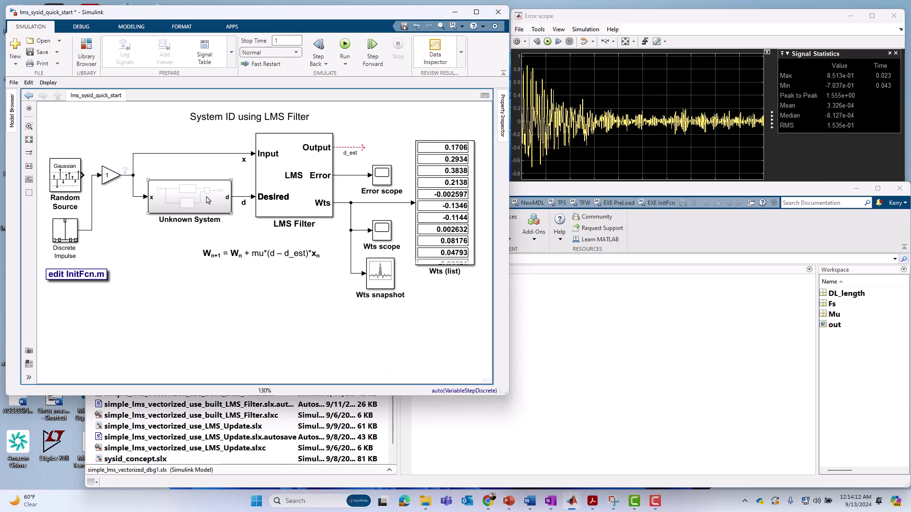
pyautogui.click(104, 189)
pyautogui.click(76, 233)
pyautogui.click(92, 221)
pyautogui.click(62, 175)
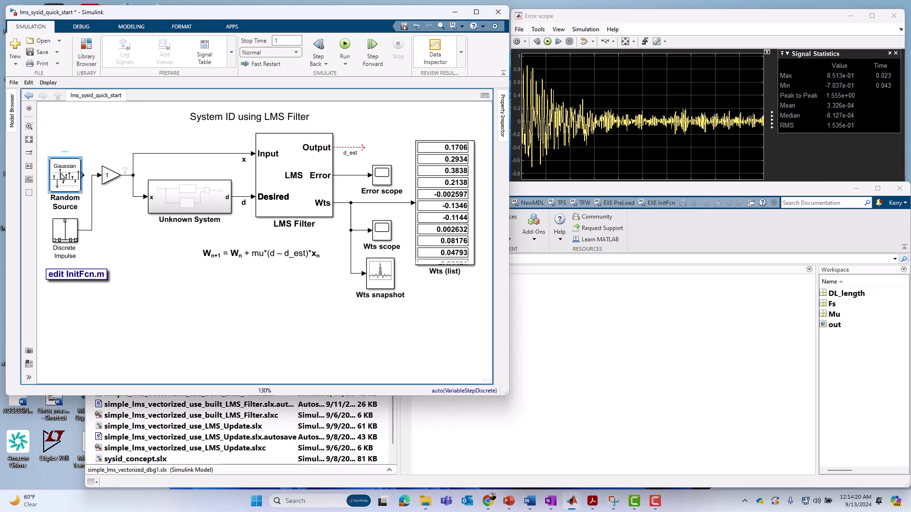